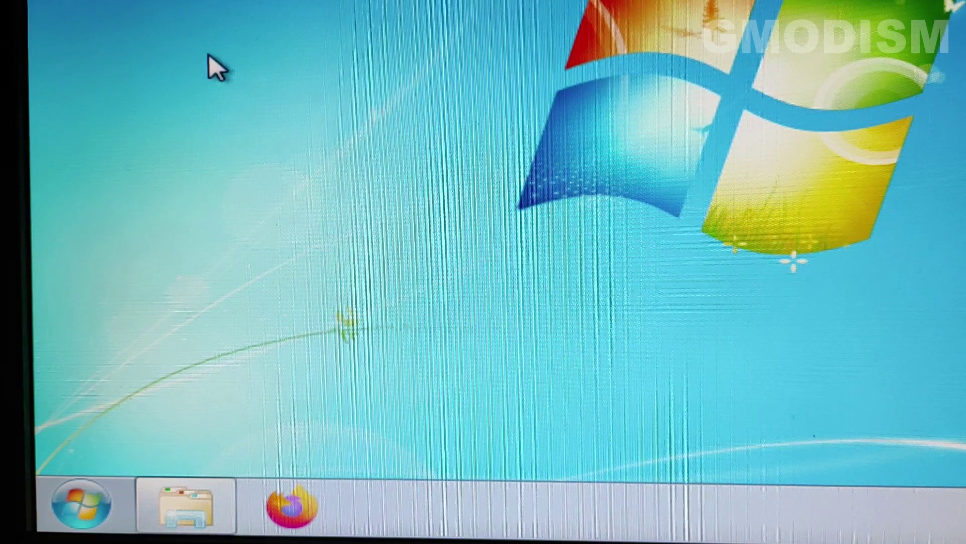
# Open Control Panel from the Start menu and go to the System page showing Windows 7 Professional
pyautogui.click(90, 498)
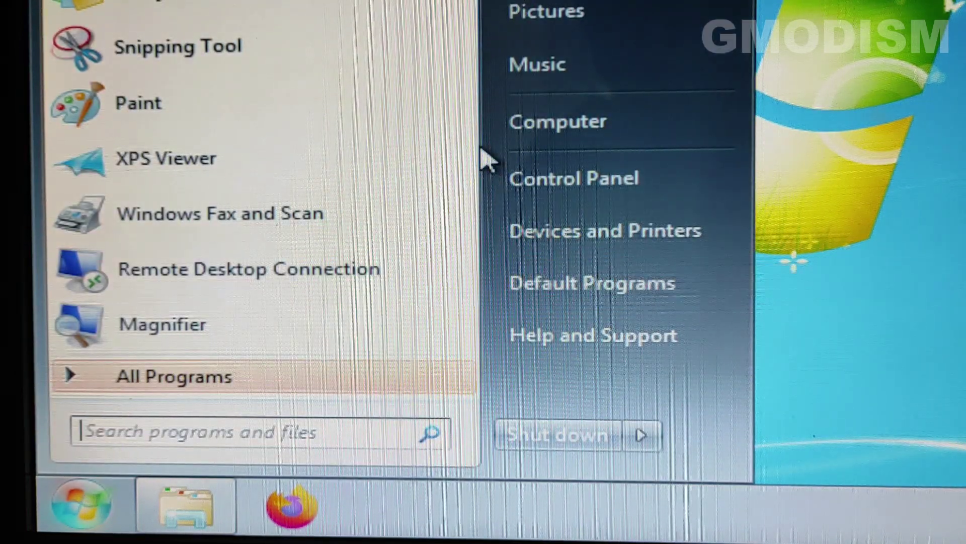
pyautogui.click(589, 184)
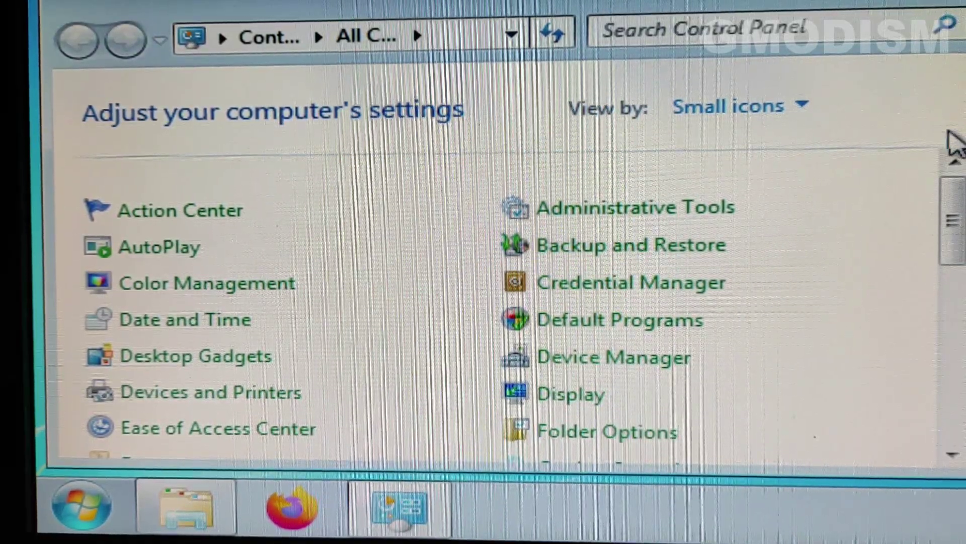
pyautogui.moveTo(956, 199); pyautogui.dragTo(956, 372)
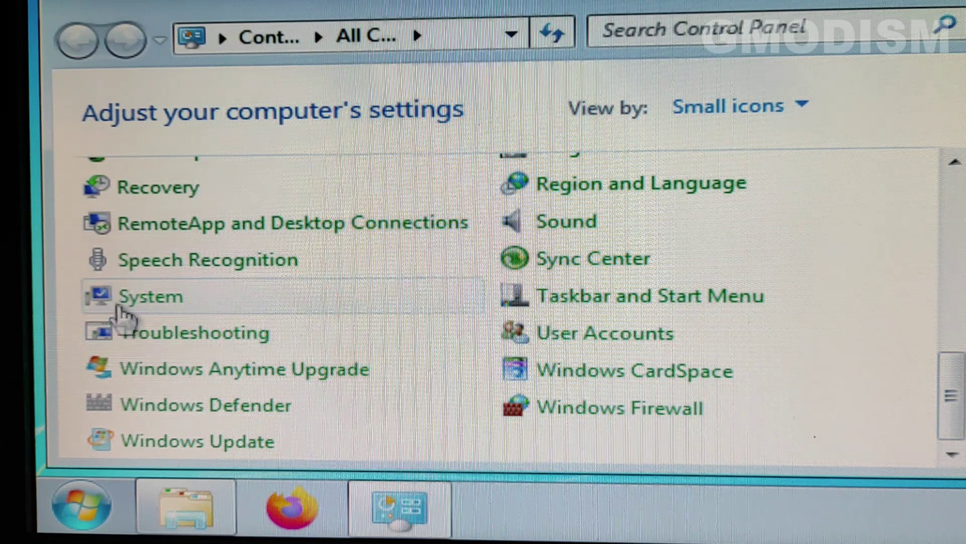
pyautogui.click(71, 508)
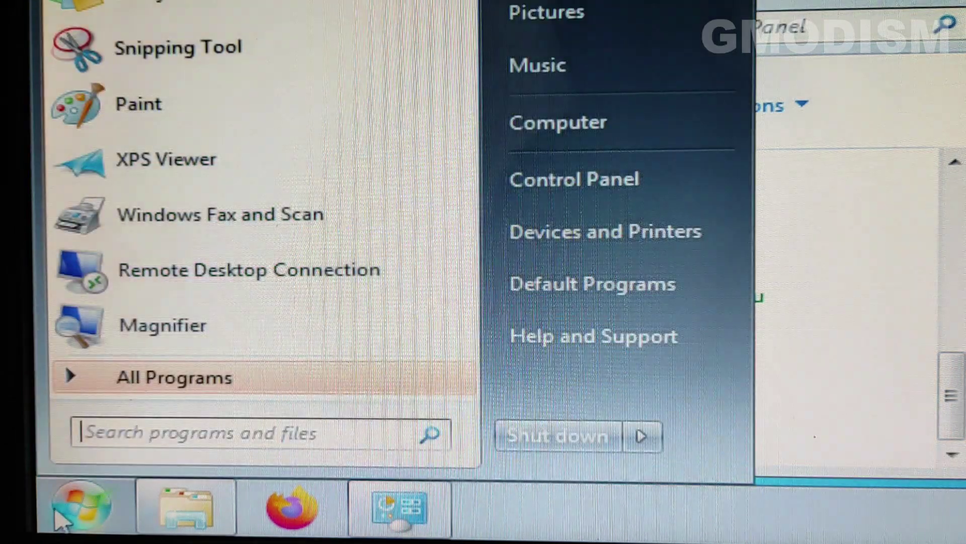
pyautogui.click(534, 177)
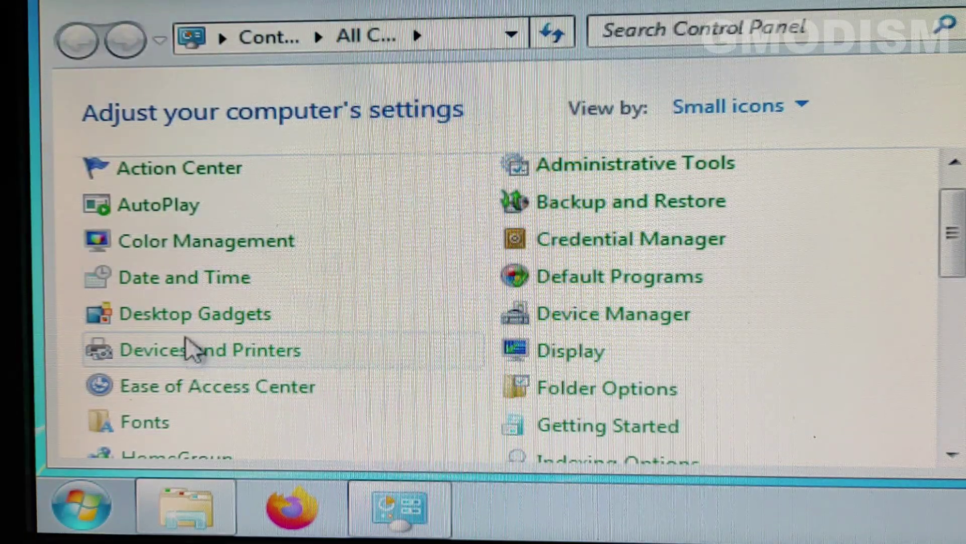
pyautogui.moveTo(951, 233); pyautogui.dragTo(949, 395)
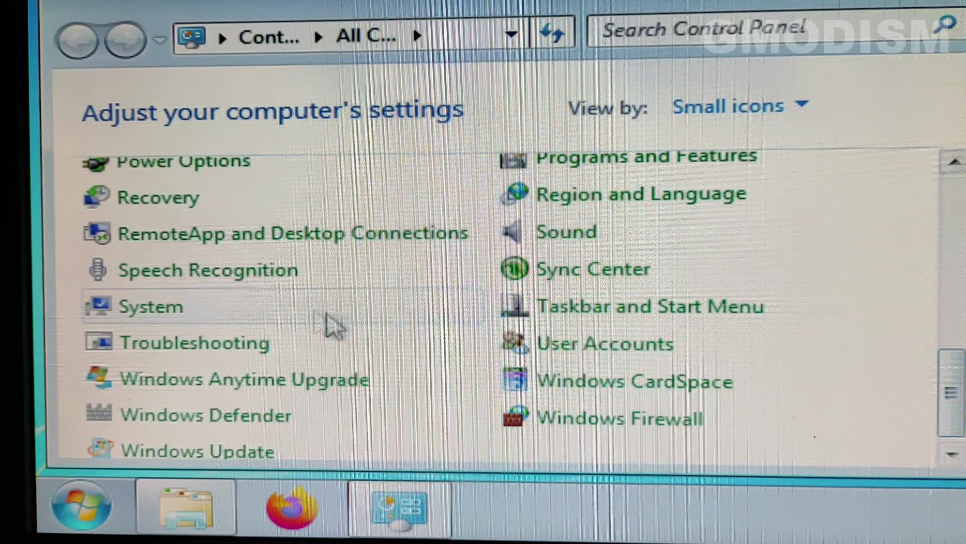
pyautogui.click(125, 314)
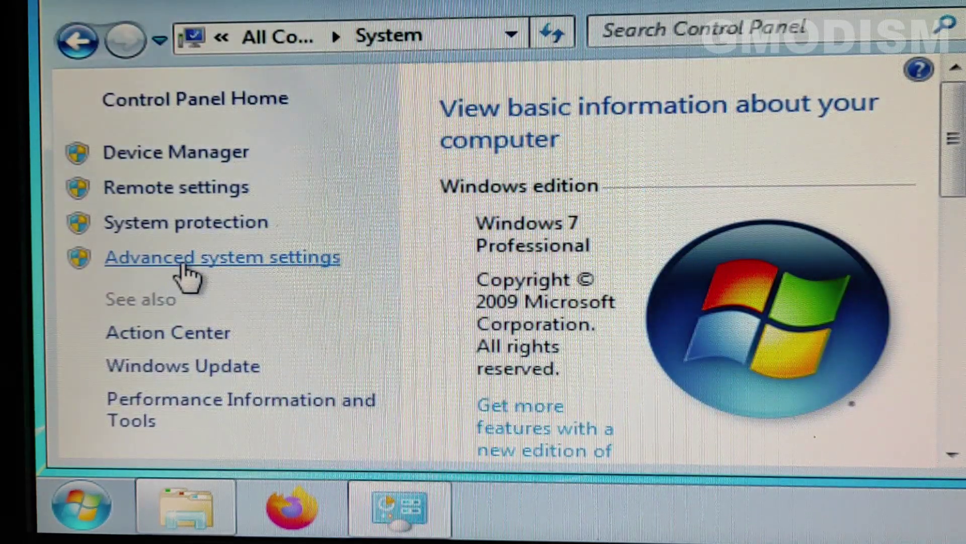
# In System Properties' Remote tab, allow connections from any Remote Desktop version, then apply and confirm
pyautogui.click(184, 265)
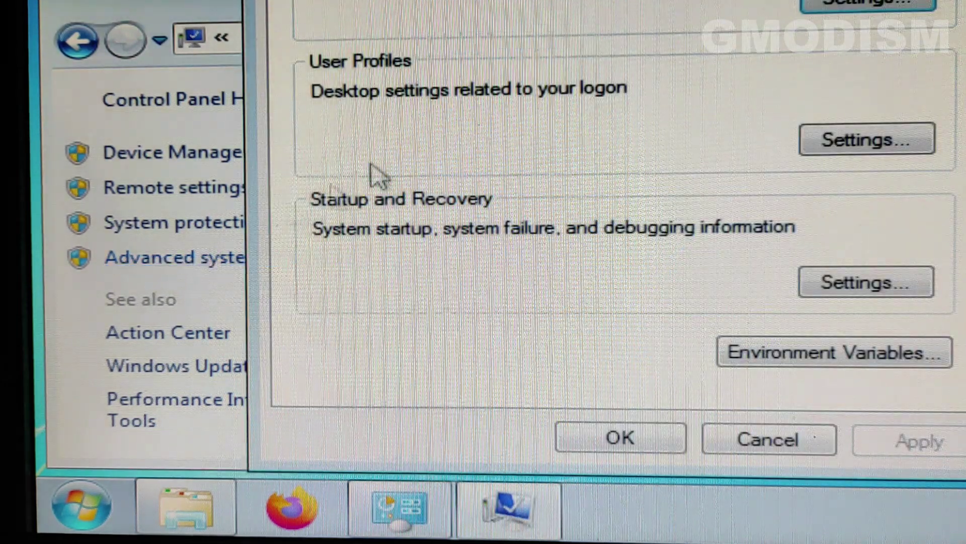
pyautogui.moveTo(523, 0); pyautogui.dragTo(398, 43)
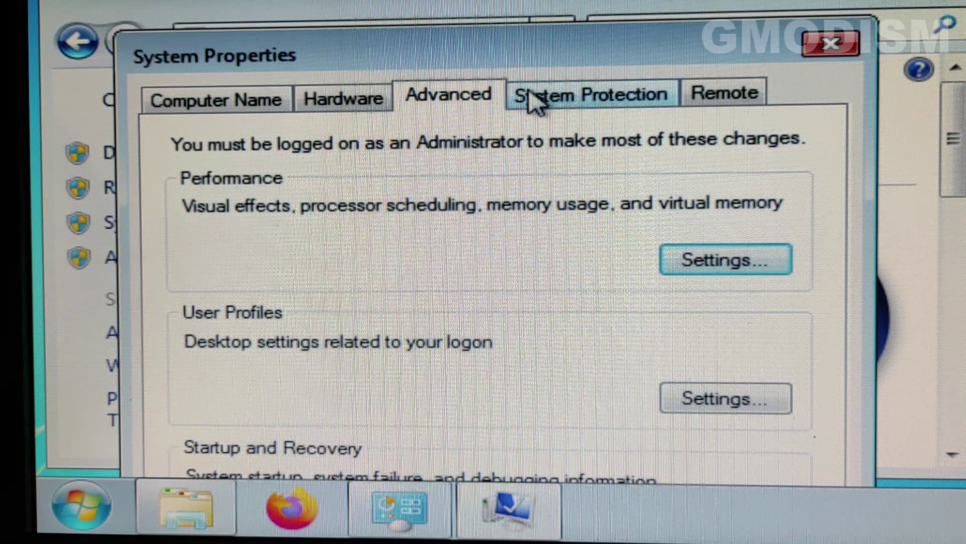
pyautogui.click(735, 92)
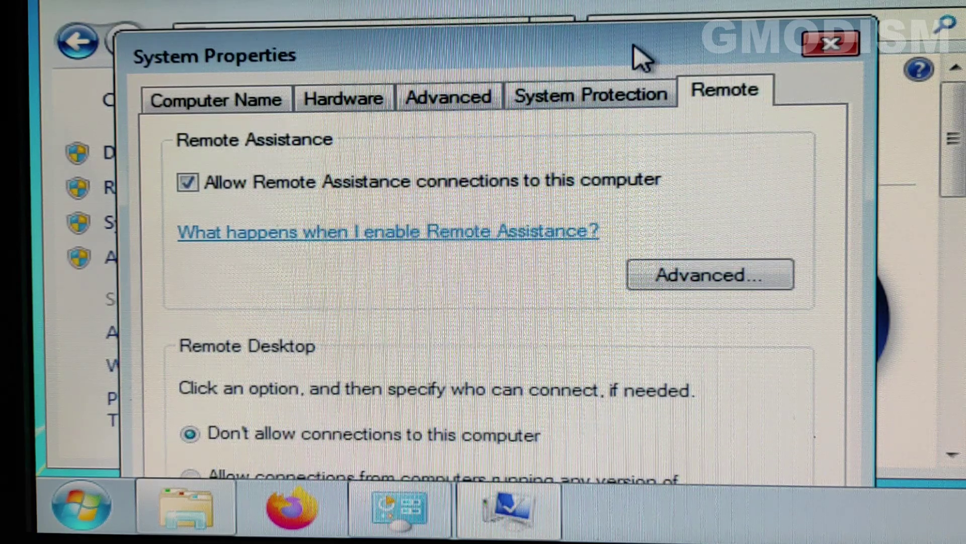
pyautogui.moveTo(635, 48); pyautogui.dragTo(619, 0)
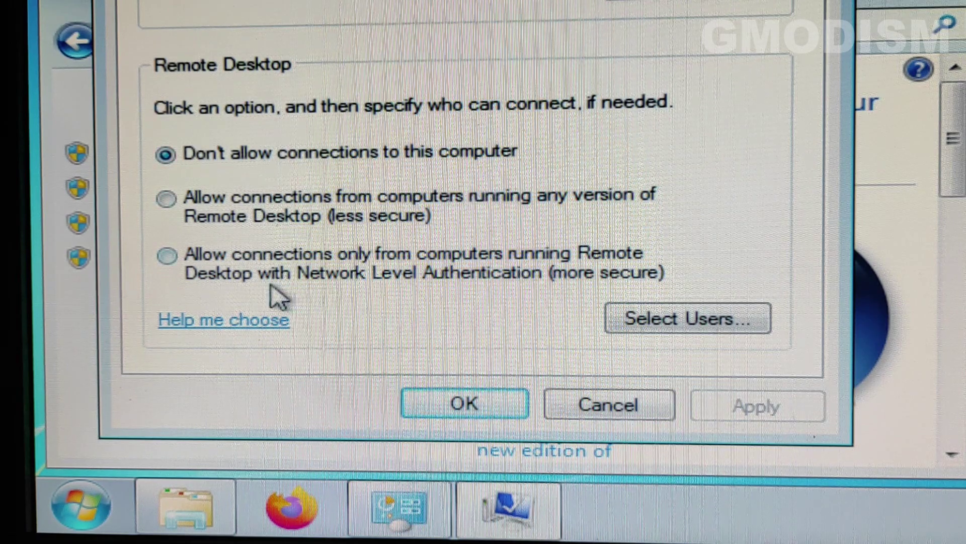
pyautogui.click(187, 229)
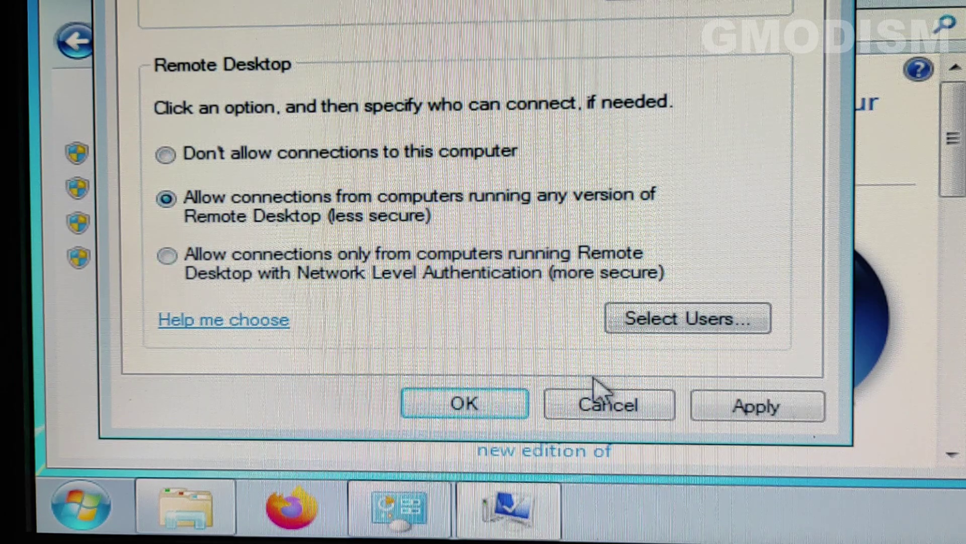
pyautogui.click(795, 421)
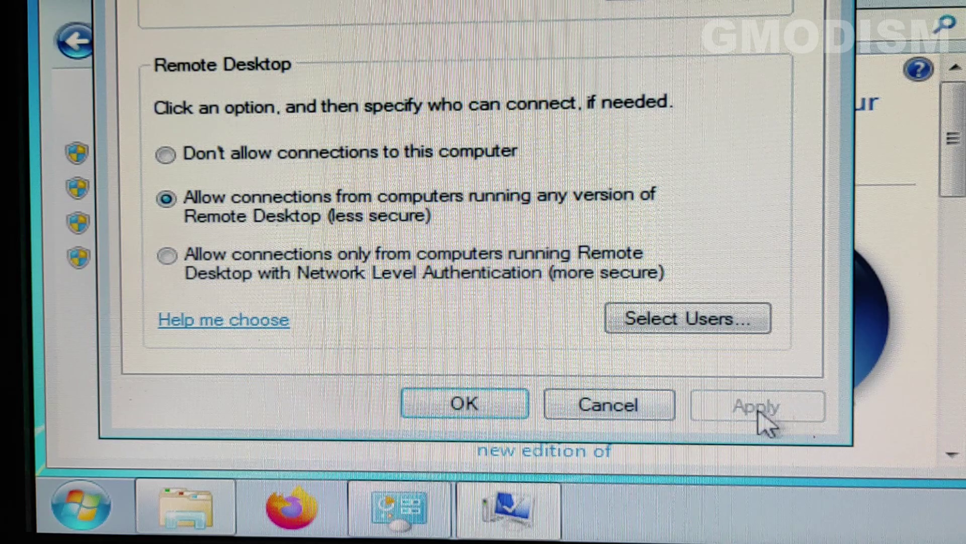
pyautogui.click(465, 405)
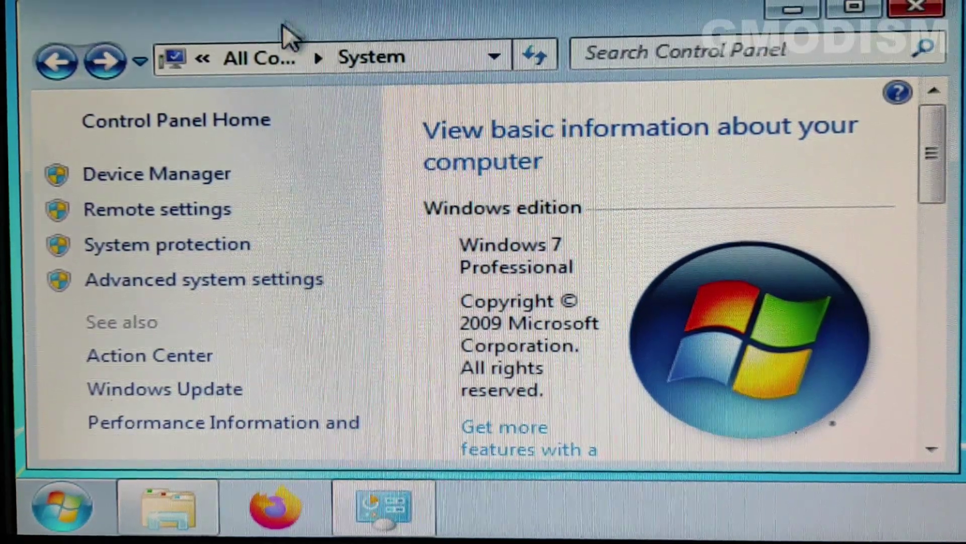
# From All Control Panel Items, open Network and Sharing Center and its advanced sharing settings
pyautogui.click(256, 56)
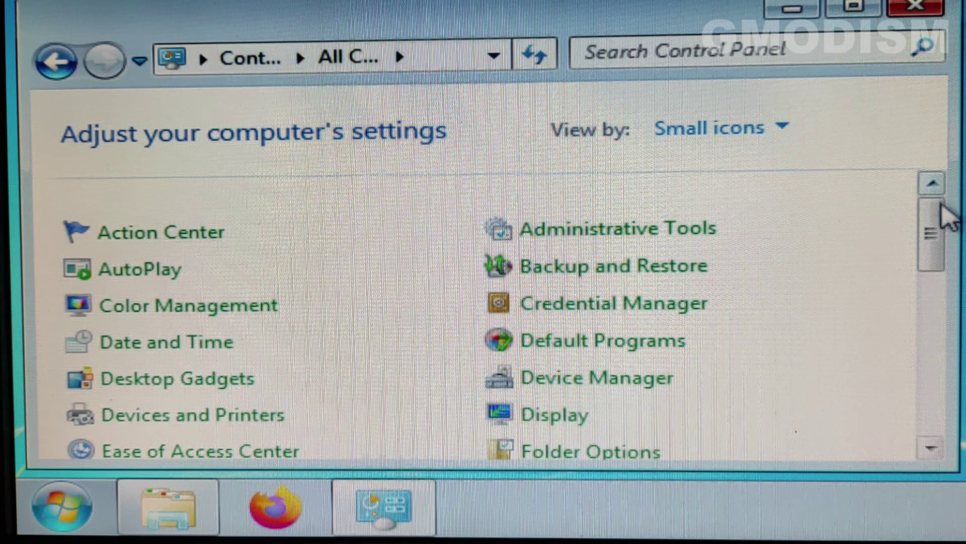
pyautogui.moveTo(946, 242); pyautogui.dragTo(962, 357)
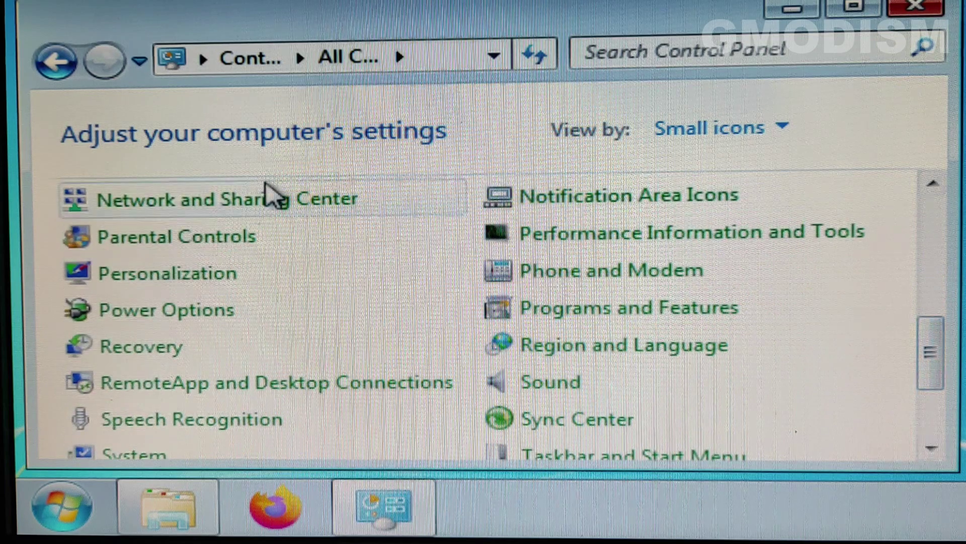
pyautogui.click(262, 202)
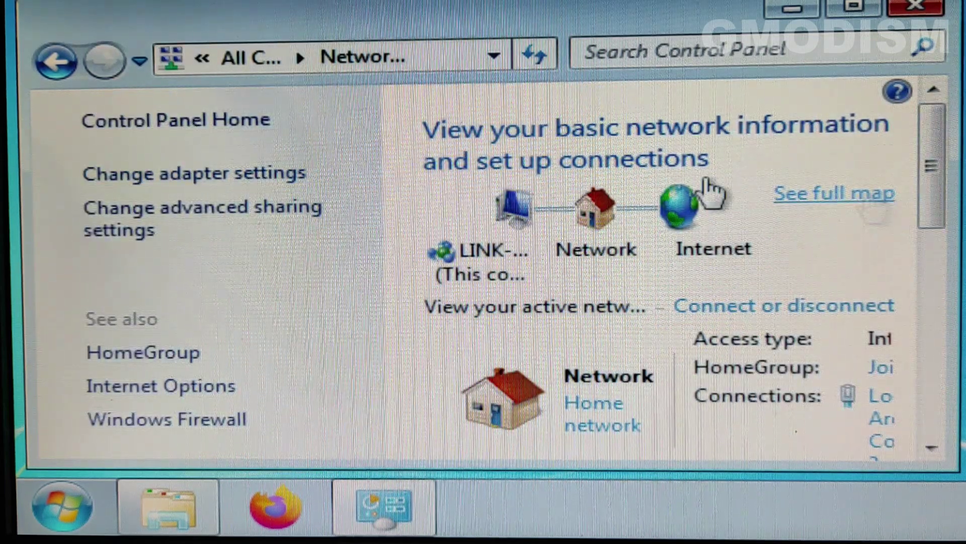
pyautogui.click(179, 229)
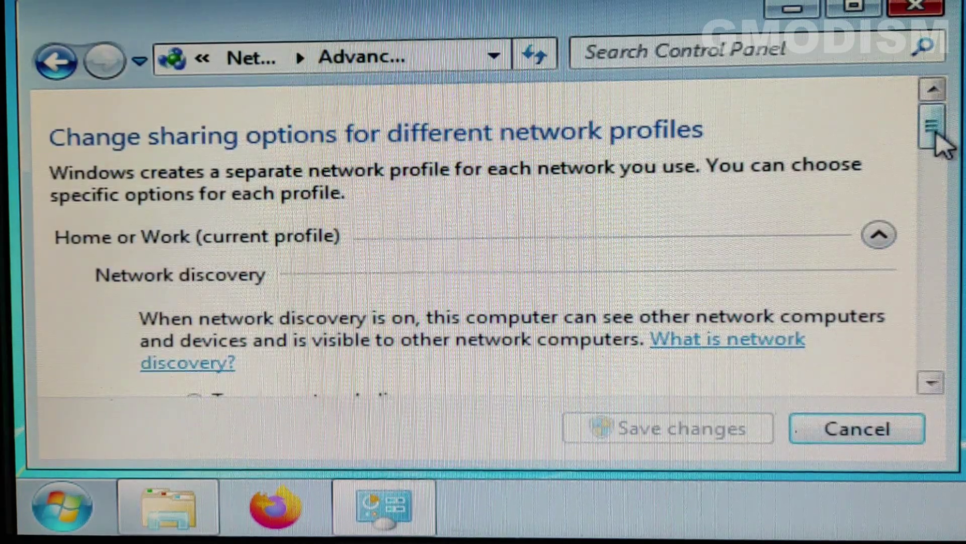
# Scroll through the advanced sharing options, cancel without changes, and close Network and Sharing Center
pyautogui.moveTo(938, 135); pyautogui.dragTo(944, 147)
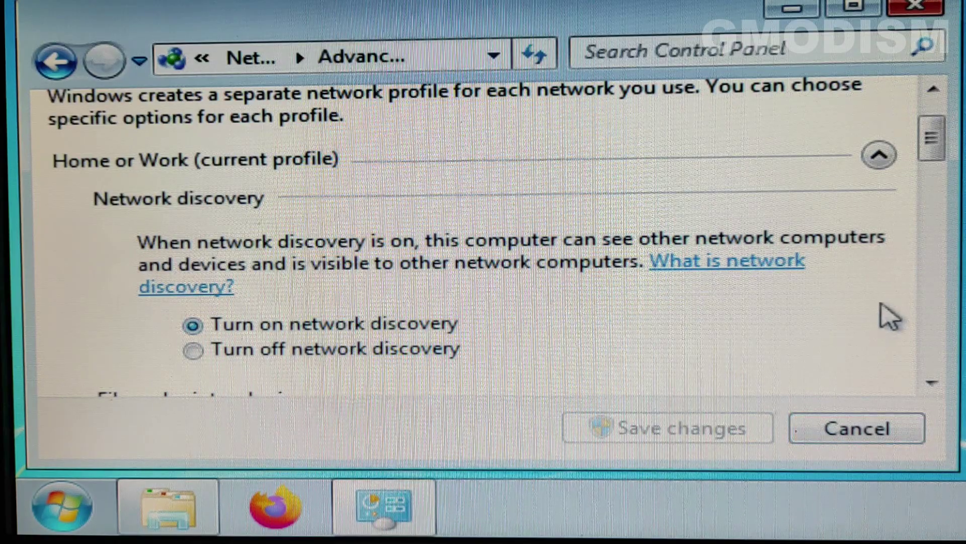
pyautogui.moveTo(932, 139); pyautogui.dragTo(931, 341)
pyautogui.click(883, 437)
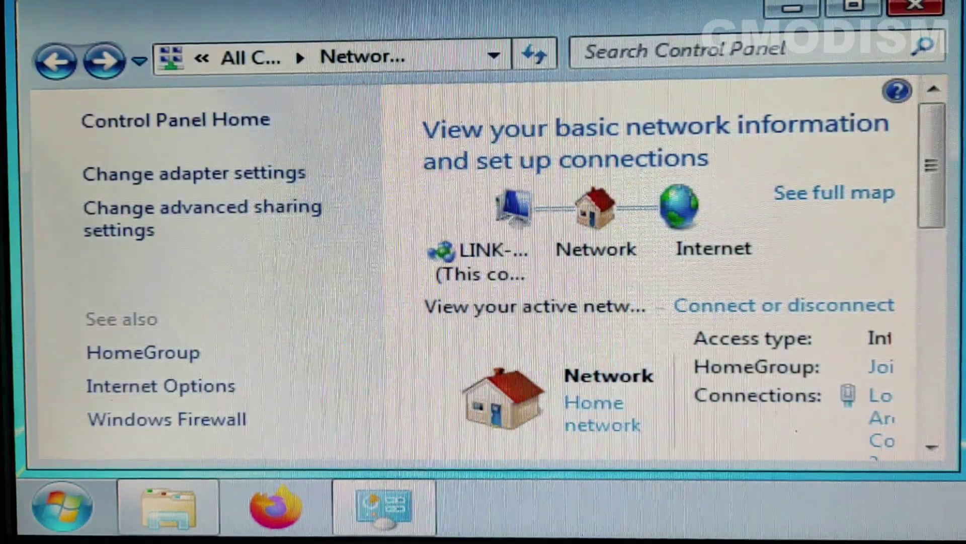
pyautogui.click(914, 6)
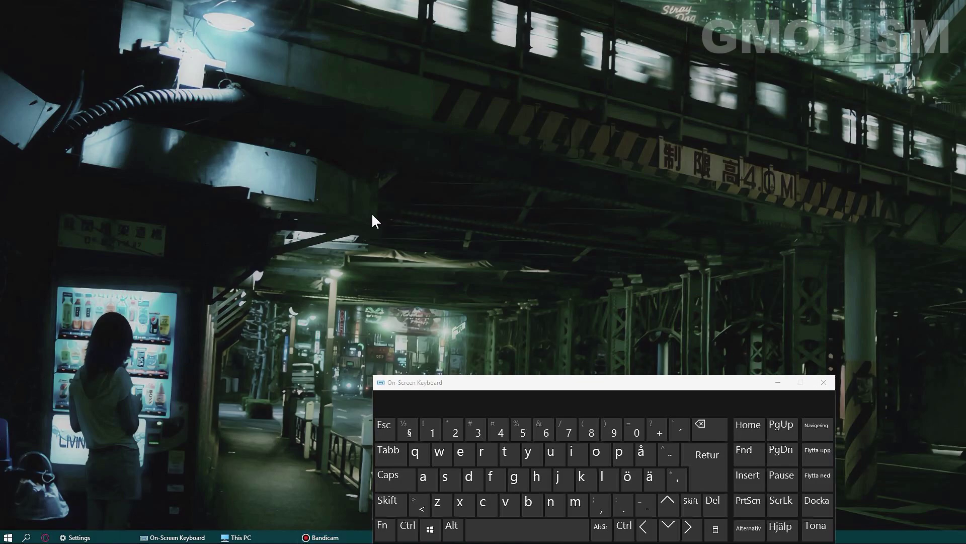
# Browse File Explorer's Network to LINK-SERVER, dismiss its credentials prompt, then Start-search 'remote'
pyautogui.click(241, 538)
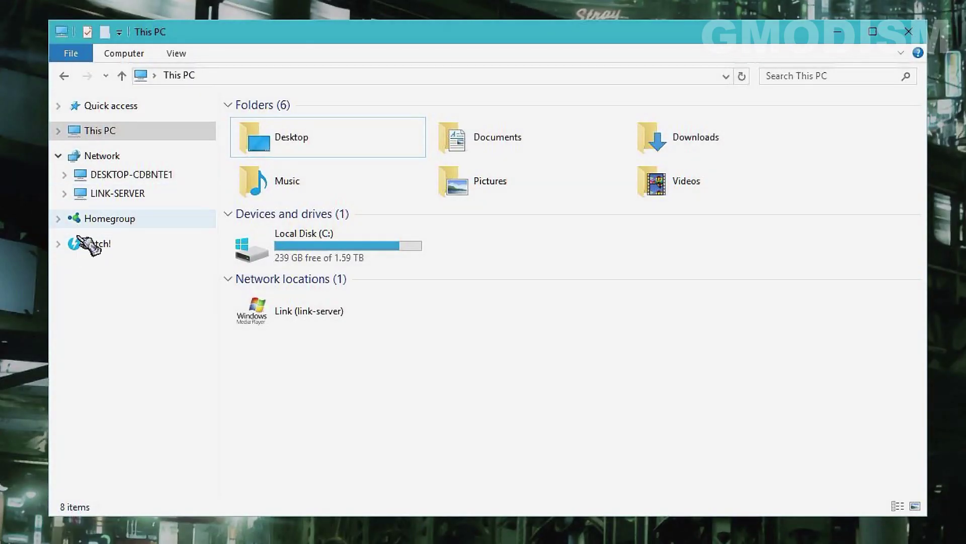
pyautogui.click(106, 156)
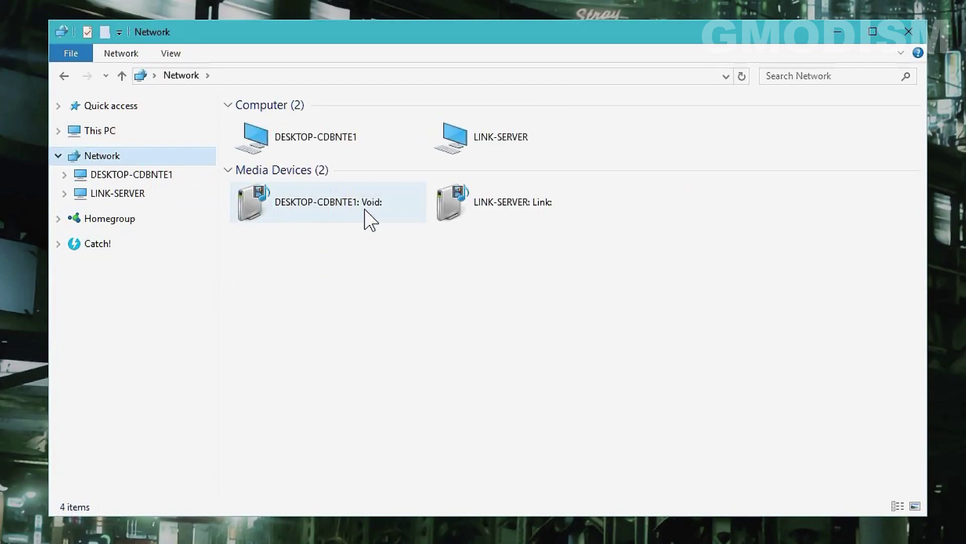
pyautogui.click(507, 207)
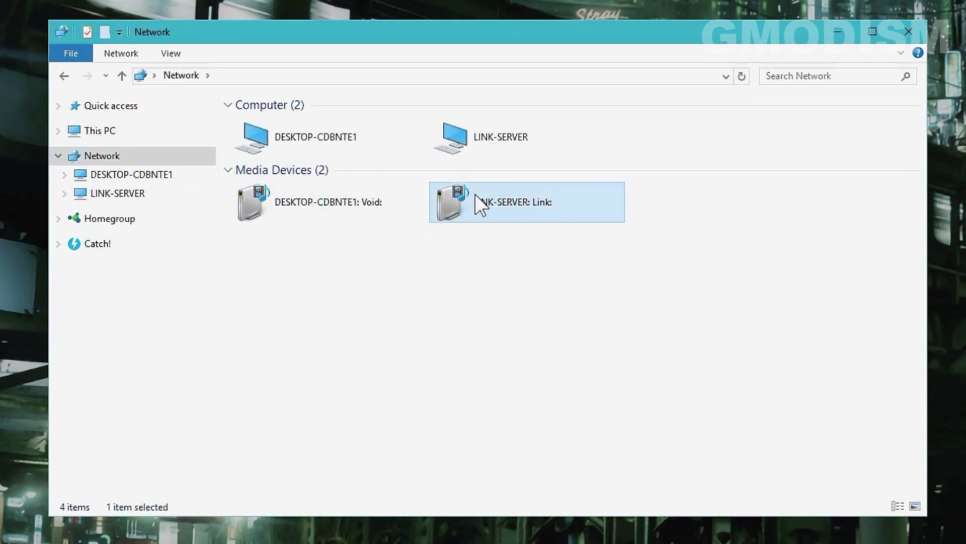
pyautogui.click(488, 148)
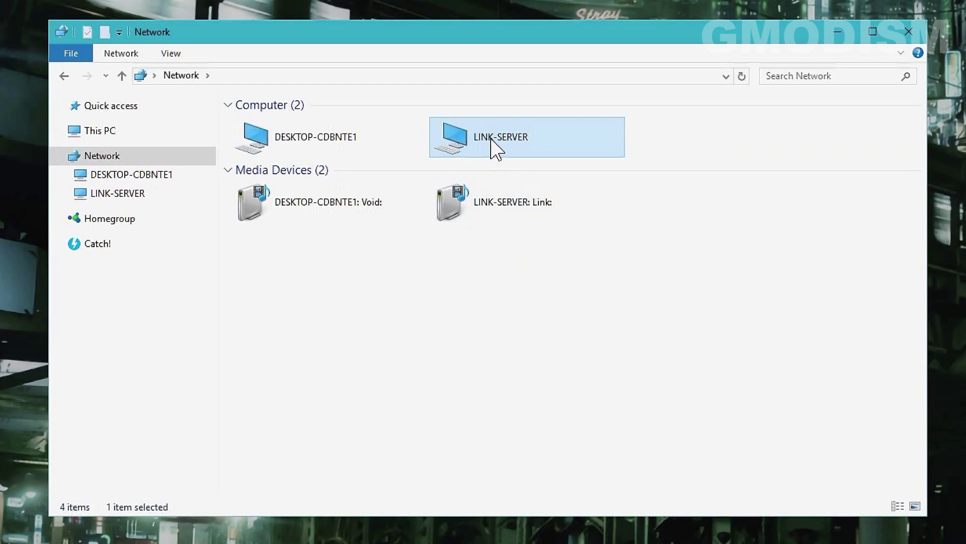
pyautogui.doubleClick(523, 152)
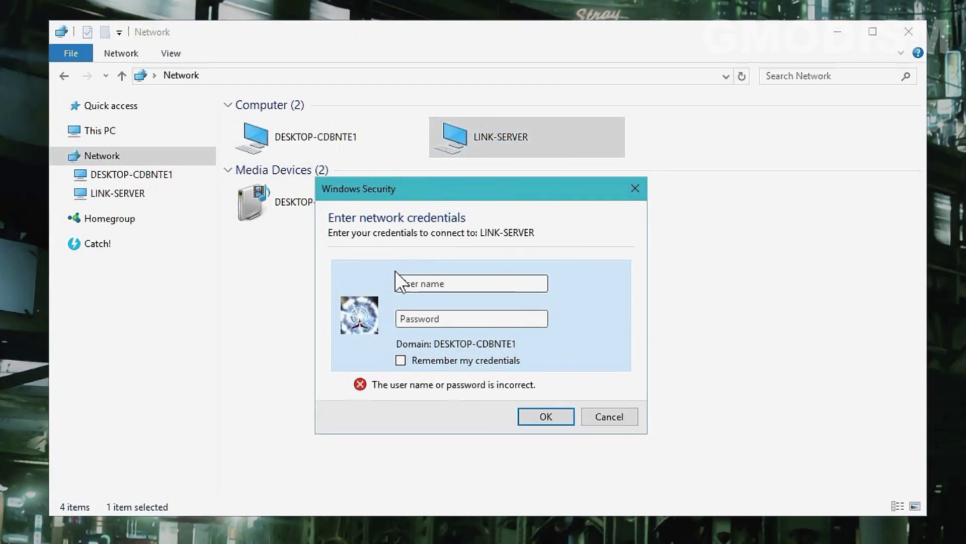
pyautogui.click(639, 188)
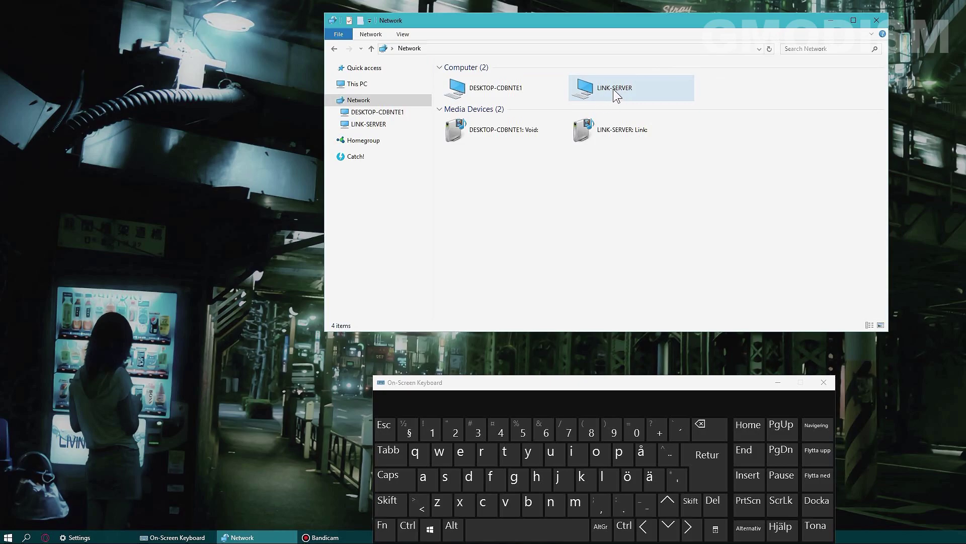
pyautogui.press('super')
pyautogui.write('remote')
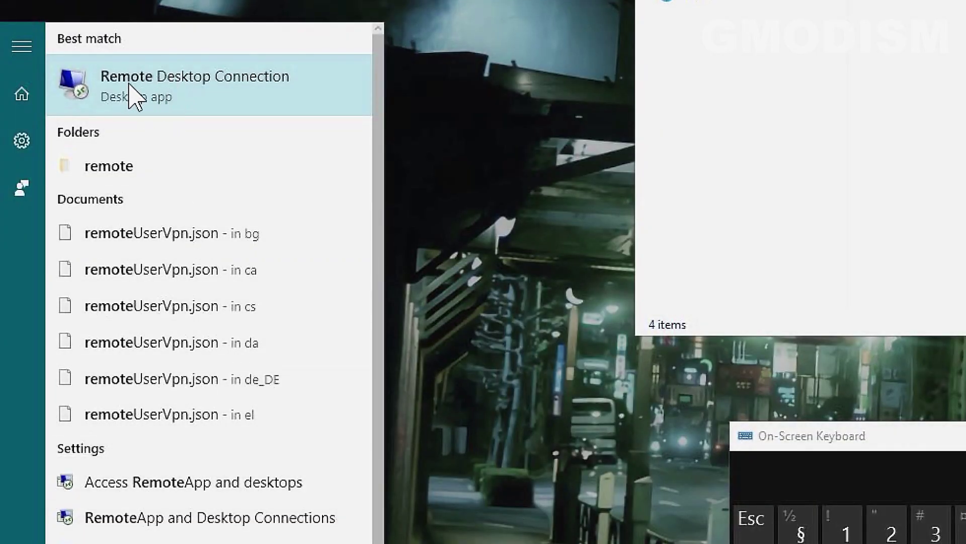
# Launch Remote Desktop Connection from the search results and show its full options
pyautogui.click(184, 95)
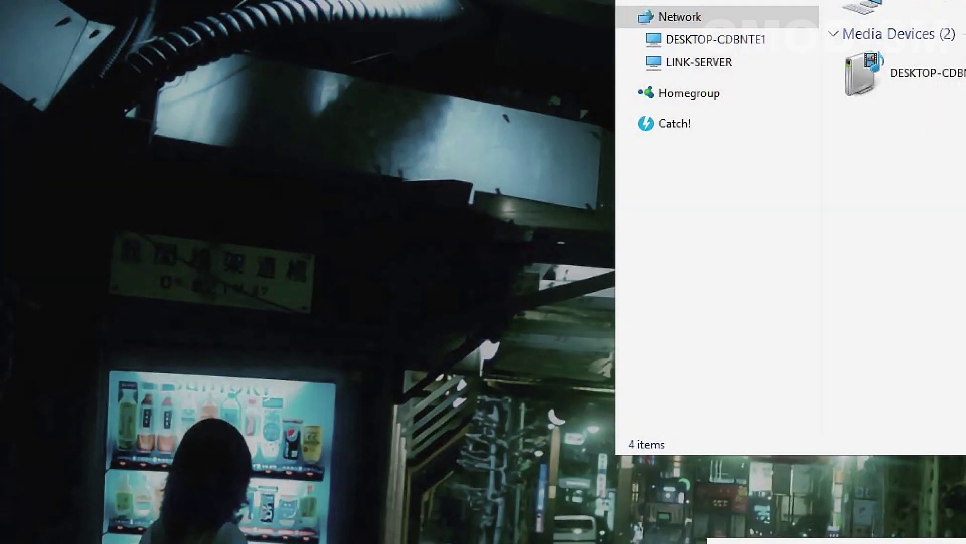
pyautogui.moveTo(360, 93); pyautogui.dragTo(267, 70)
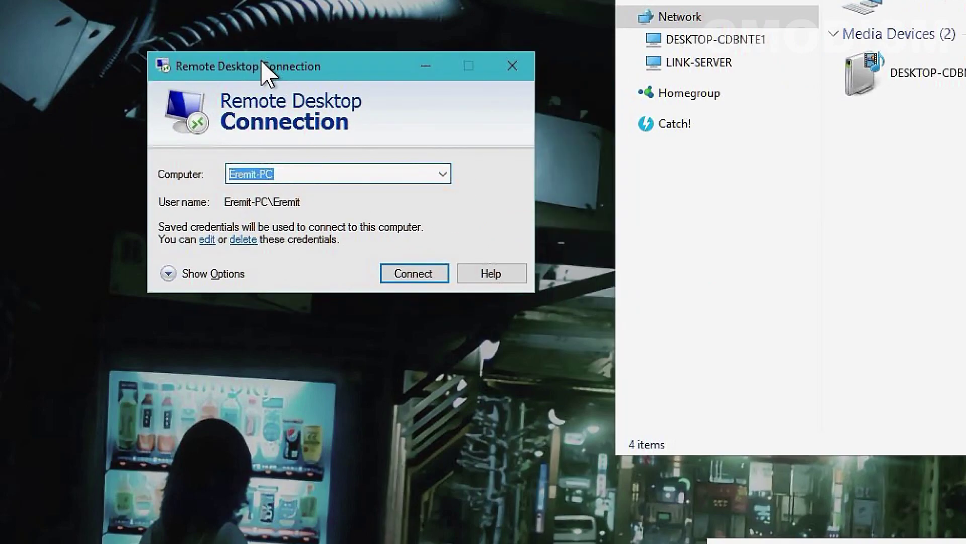
pyautogui.click(173, 276)
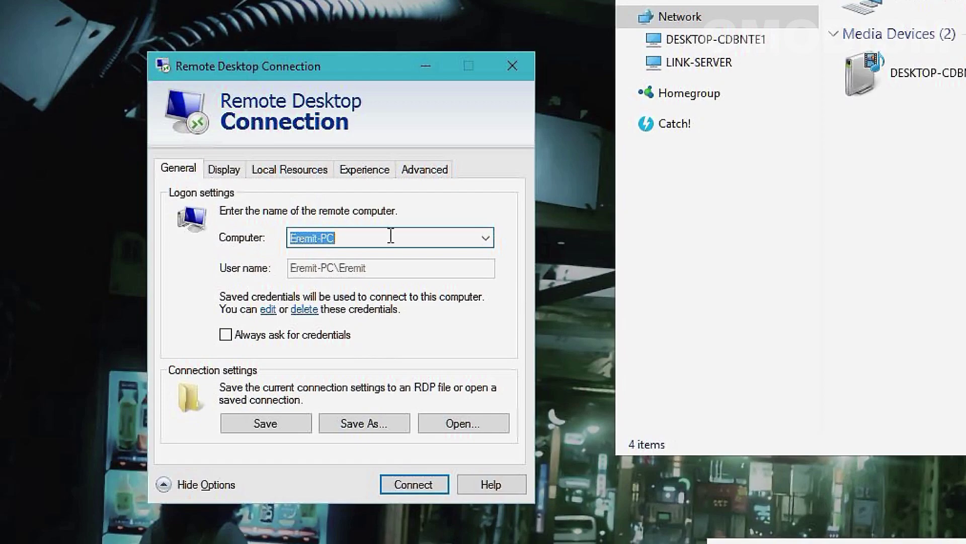
# Set Computer to link-server, enter the account's user name, allow saving credentials, and connect
pyautogui.moveTo(364, 239); pyautogui.dragTo(260, 248)
pyautogui.write('link')
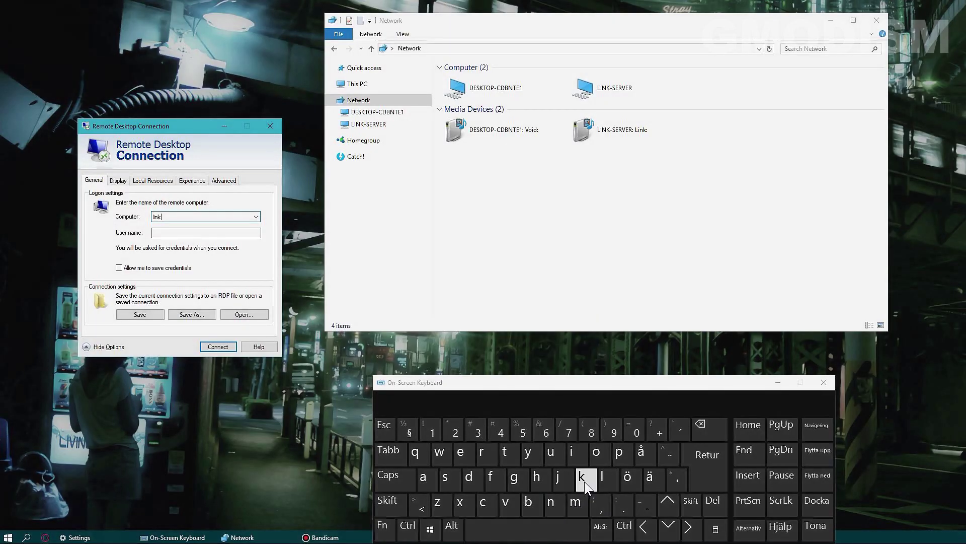
pyautogui.write('-server')
pyautogui.click(189, 232)
pyautogui.write('link')
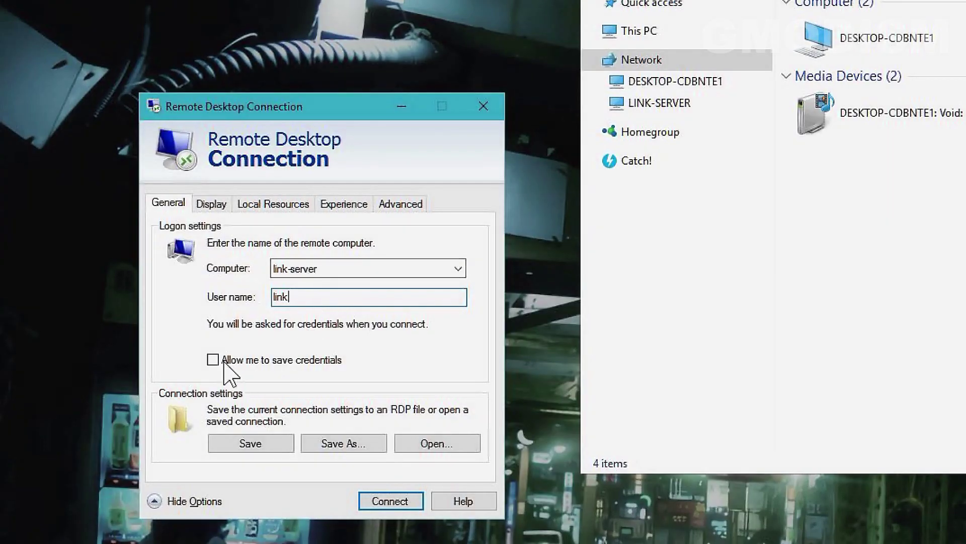
pyautogui.click(120, 267)
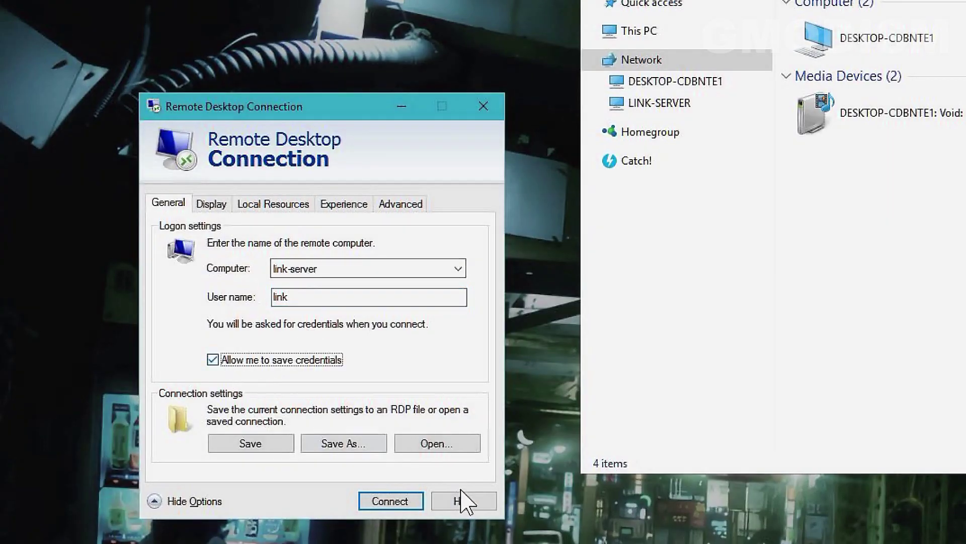
pyautogui.click(407, 502)
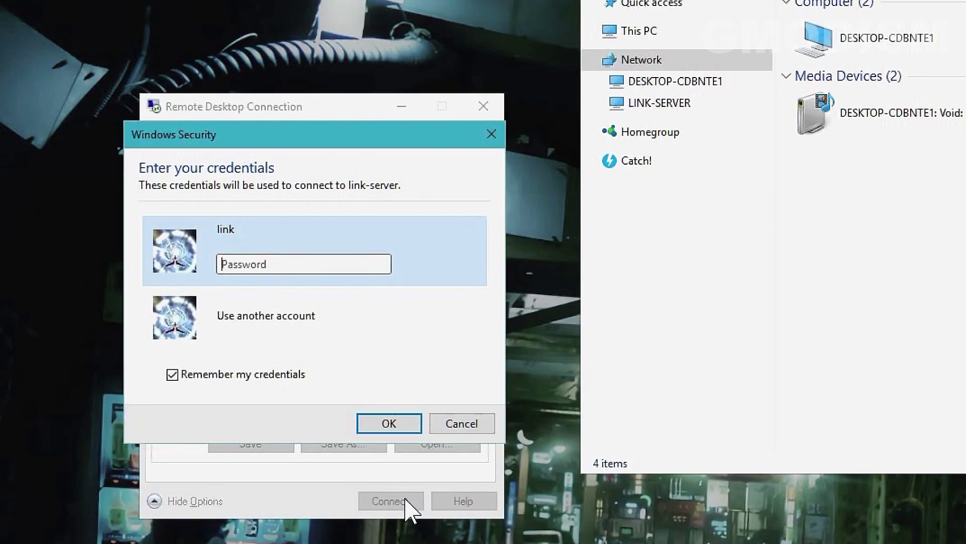
pyautogui.click(252, 266)
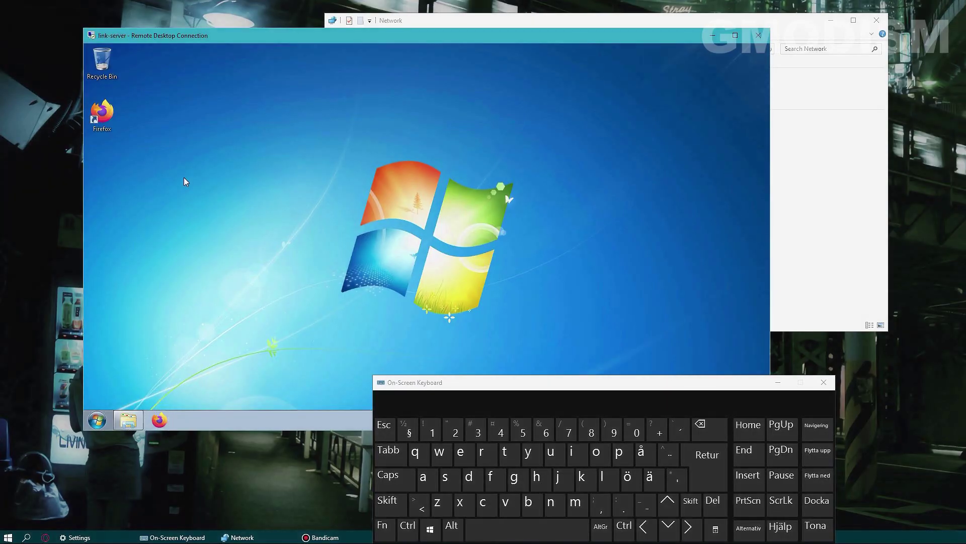
# Reposition the remote session window, toggle the remote file browser, then close the session
pyautogui.moveTo(210, 36)
pyautogui.mouseDown()
pyautogui.moveTo(195, 52)
pyautogui.moveTo(199, 44)
pyautogui.mouseUp()
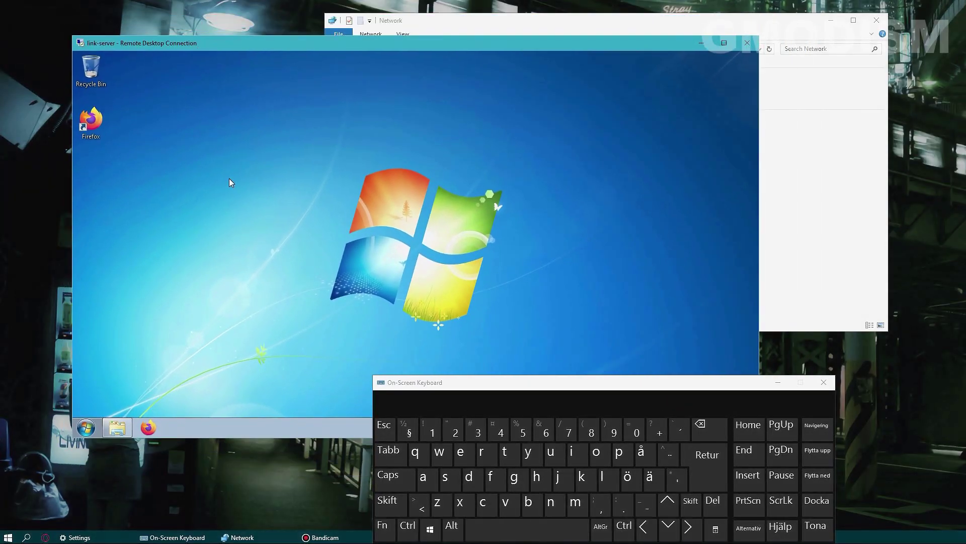
pyautogui.click(118, 432)
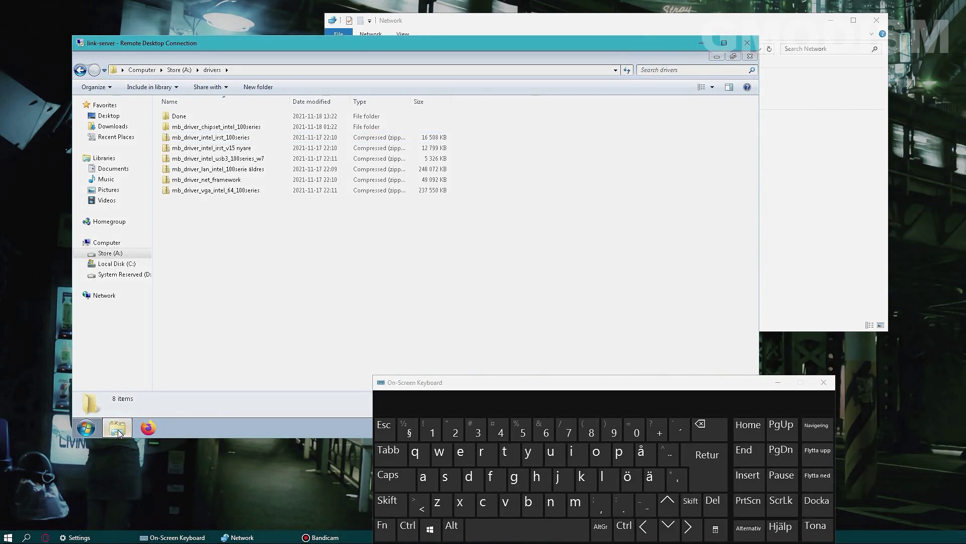
pyautogui.click(119, 434)
pyautogui.click(119, 433)
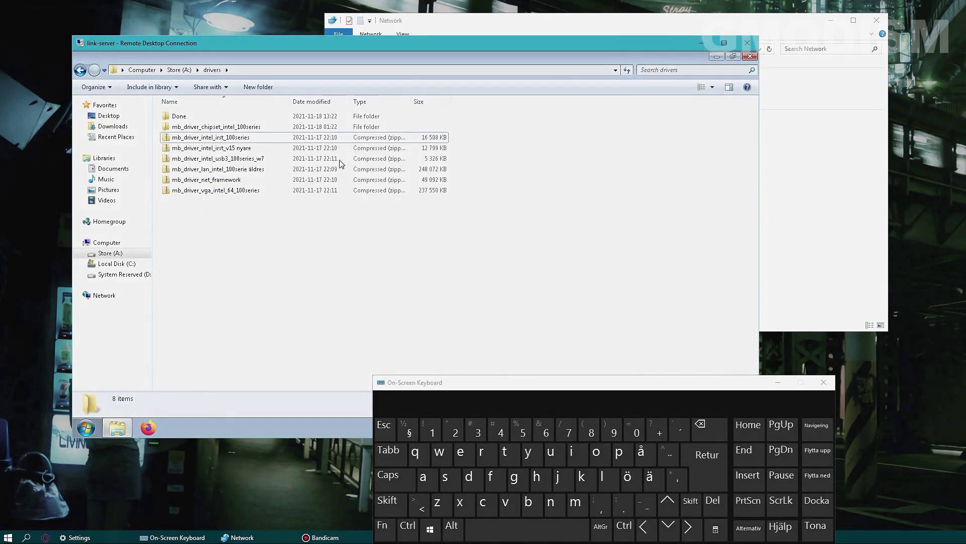
pyautogui.click(117, 429)
pyautogui.moveTo(474, 41); pyautogui.dragTo(616, 38)
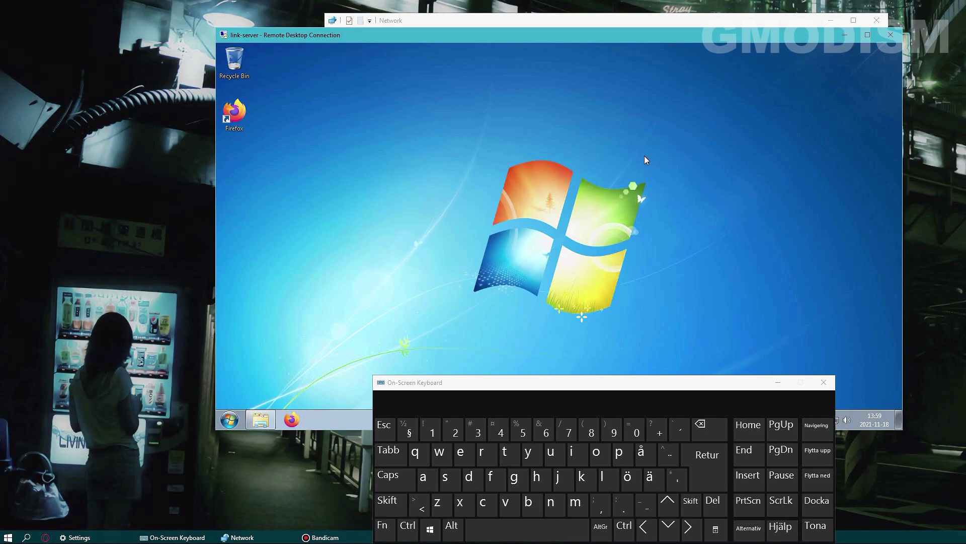
pyautogui.click(890, 35)
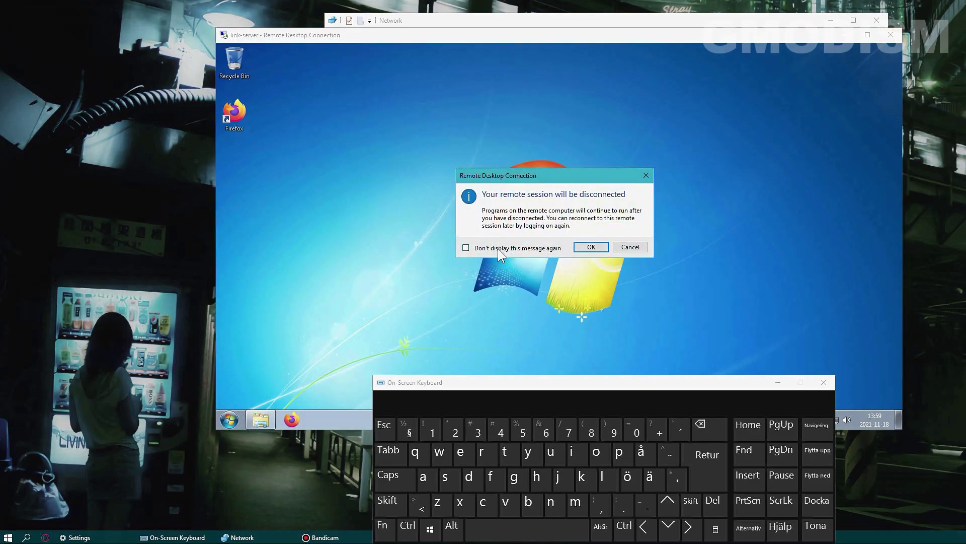
# Confirm the disconnect and save the connection settings as the RDP file 'Link' on the Desktop
pyautogui.press('Return')
pyautogui.click(124, 287)
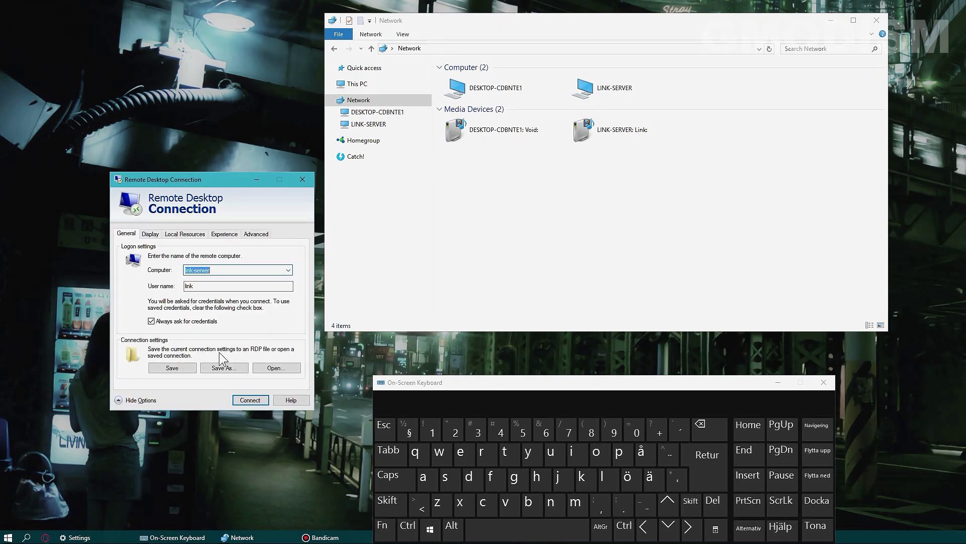
pyautogui.click(176, 368)
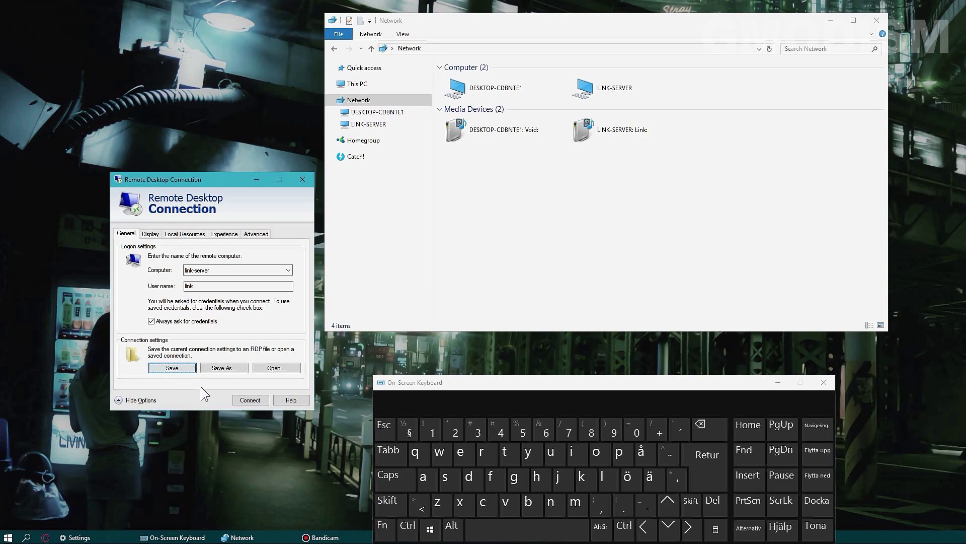
pyautogui.moveTo(225, 182); pyautogui.dragTo(202, 177)
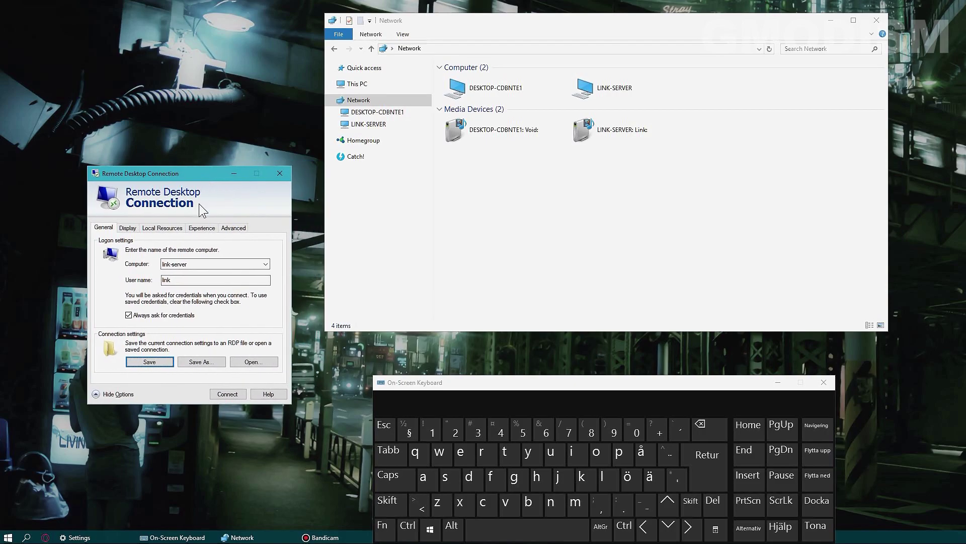
pyautogui.click(202, 361)
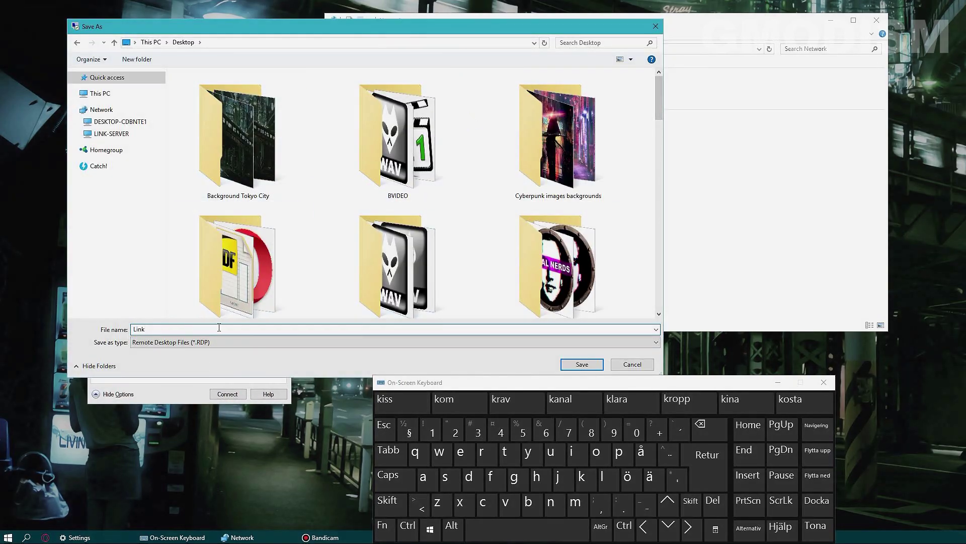
pyautogui.click(581, 364)
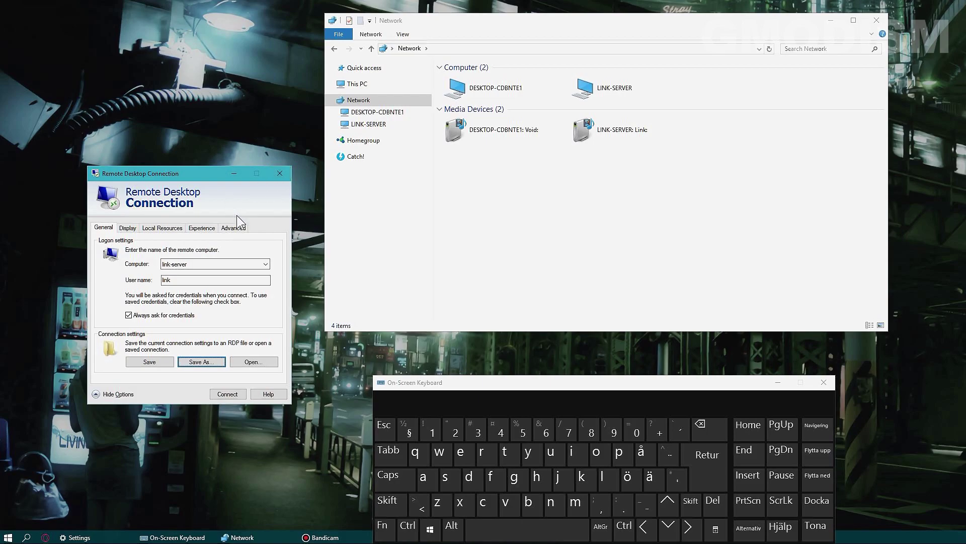
# Review the Advanced, Experience and Local Resources tabs, keeping automatic connection quality detection
pyautogui.click(237, 229)
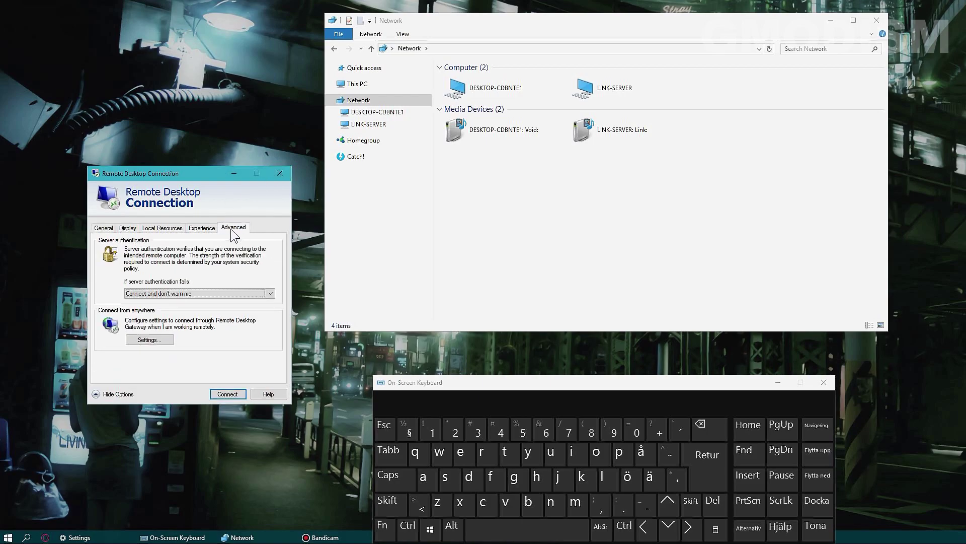
pyautogui.click(205, 228)
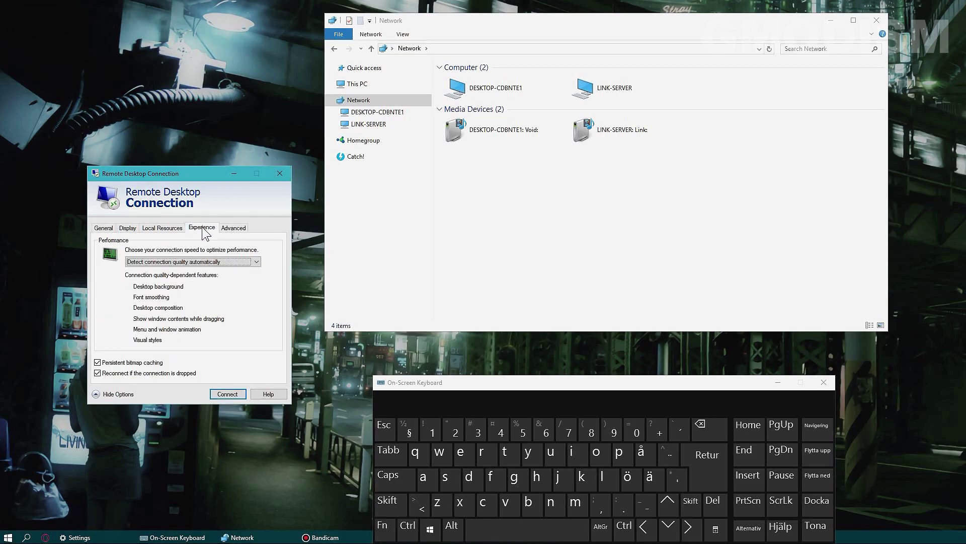
pyautogui.click(231, 263)
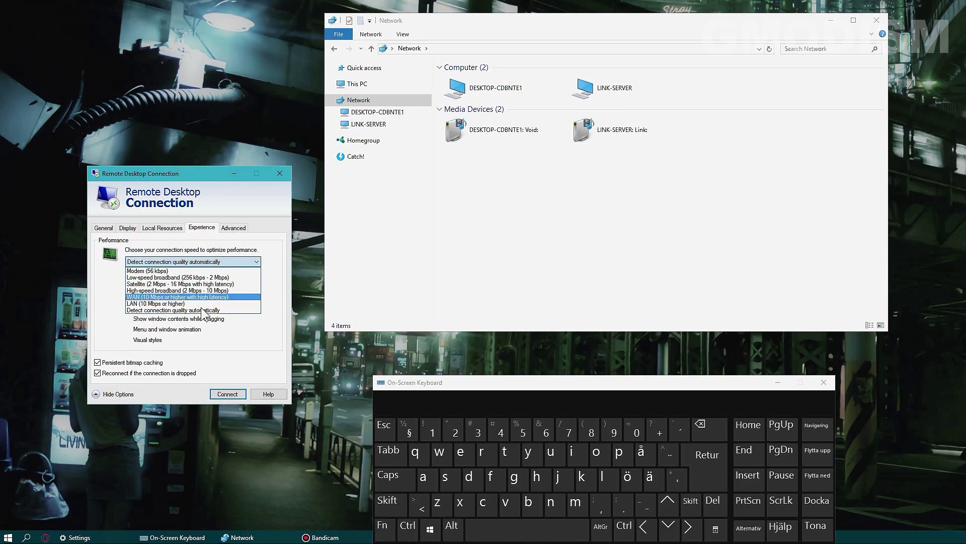
pyautogui.click(277, 262)
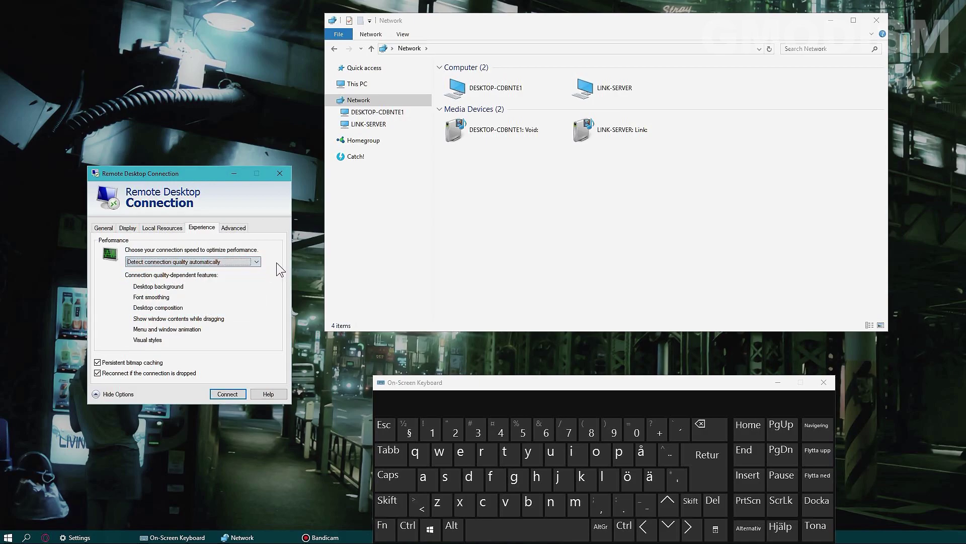
pyautogui.click(172, 230)
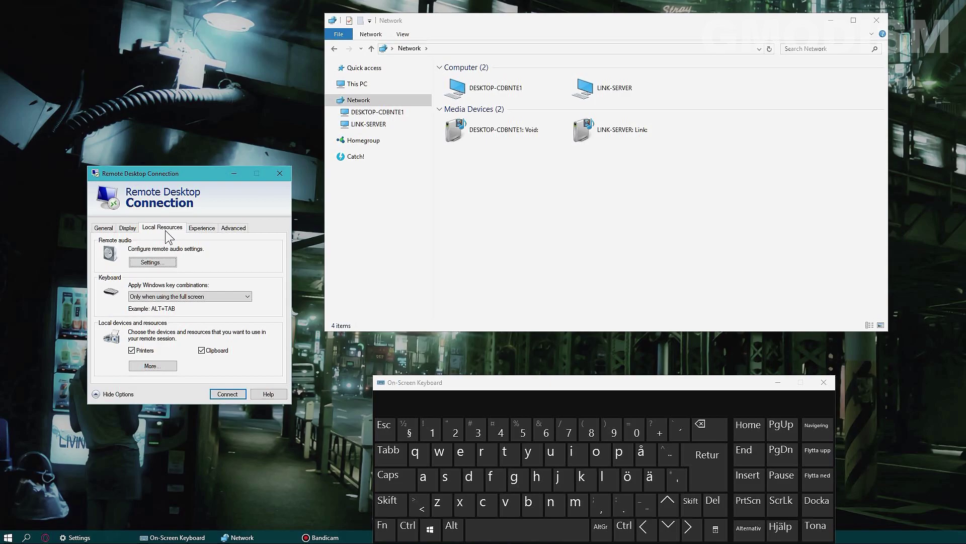
# On the Display tab, set colours to High Color (16 bit) and size to 1280 by 720
pyautogui.click(128, 228)
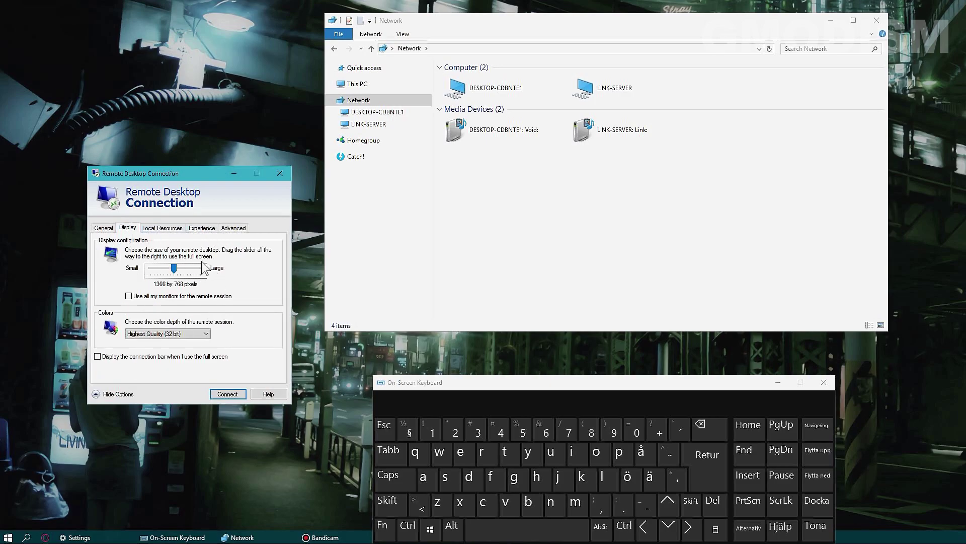
pyautogui.click(185, 333)
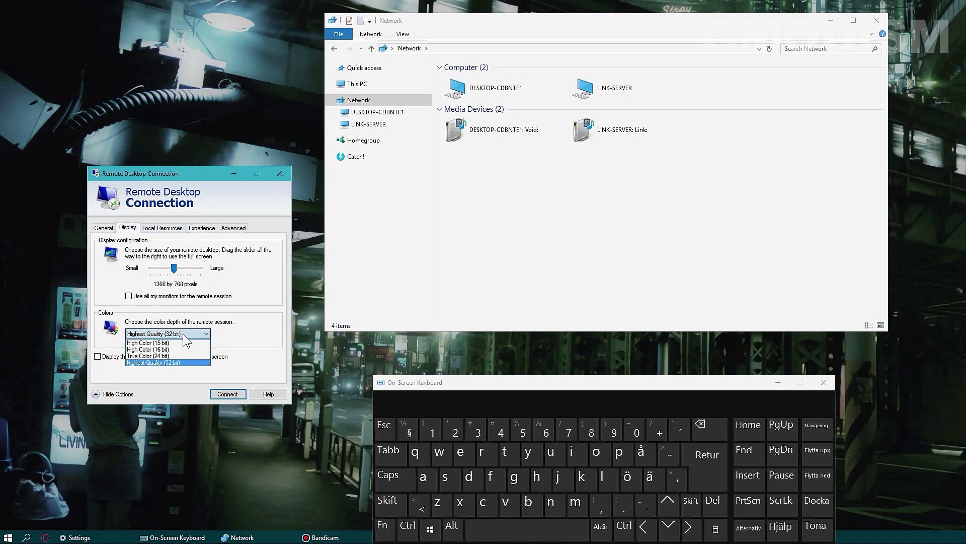
pyautogui.click(261, 319)
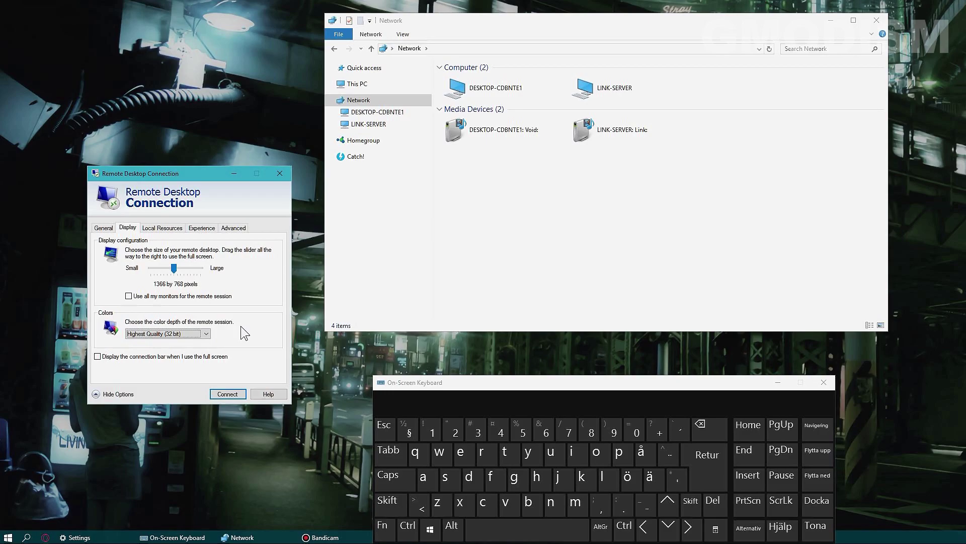
pyautogui.click(204, 334)
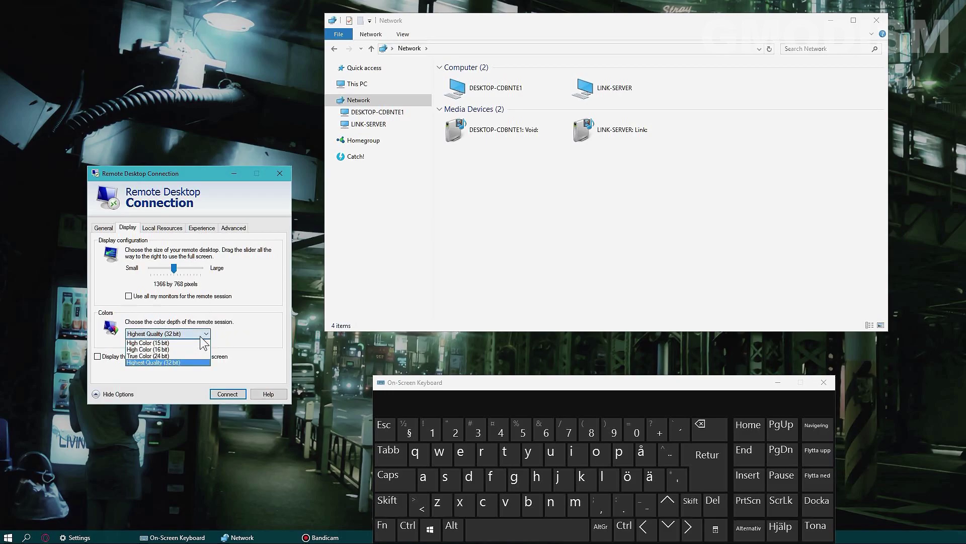
pyautogui.click(158, 343)
pyautogui.click(166, 333)
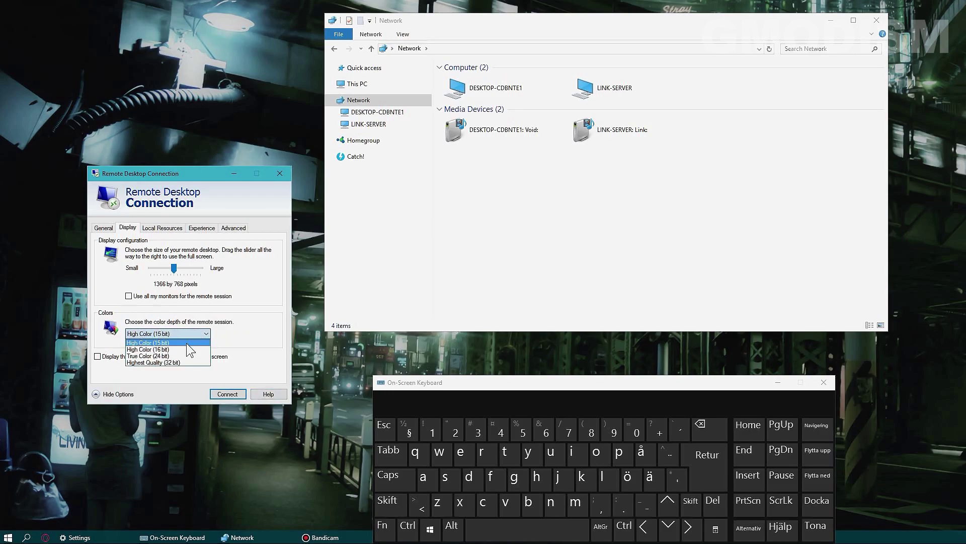
pyautogui.click(165, 348)
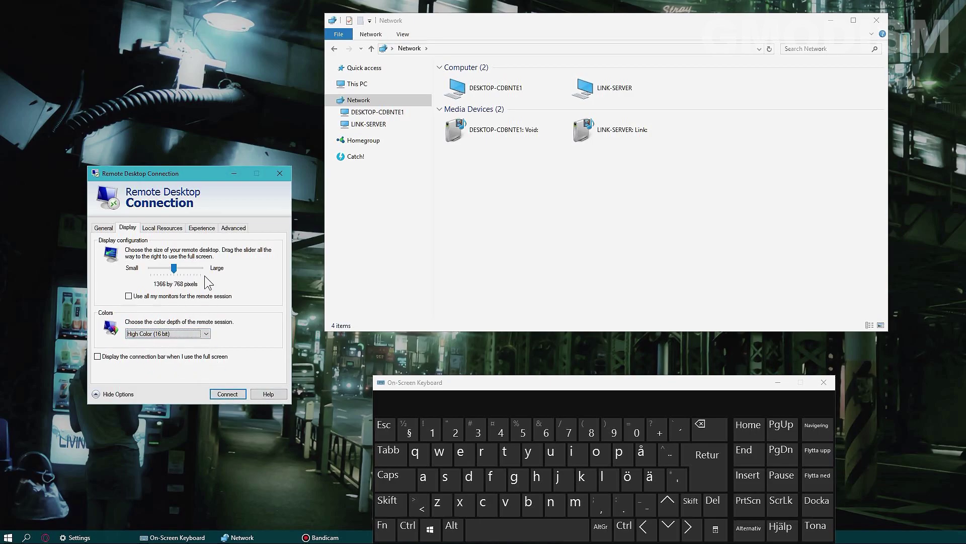
pyautogui.moveTo(174, 268); pyautogui.dragTo(182, 267)
pyautogui.moveTo(158, 270); pyautogui.dragTo(159, 269)
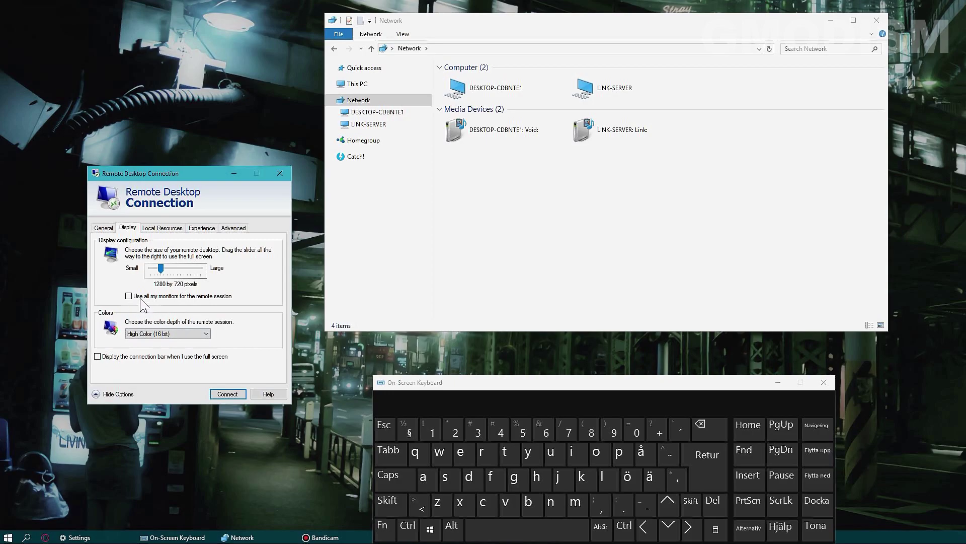
# Reconnect to link-server, trusting it permanently, log in, and move the session window left
pyautogui.press('Return')
pyautogui.click(74, 322)
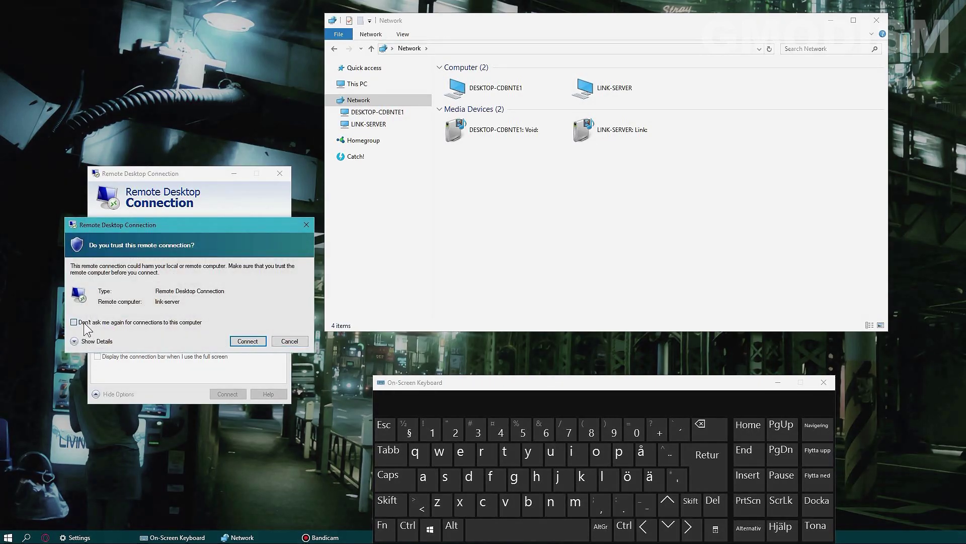
pyautogui.click(250, 341)
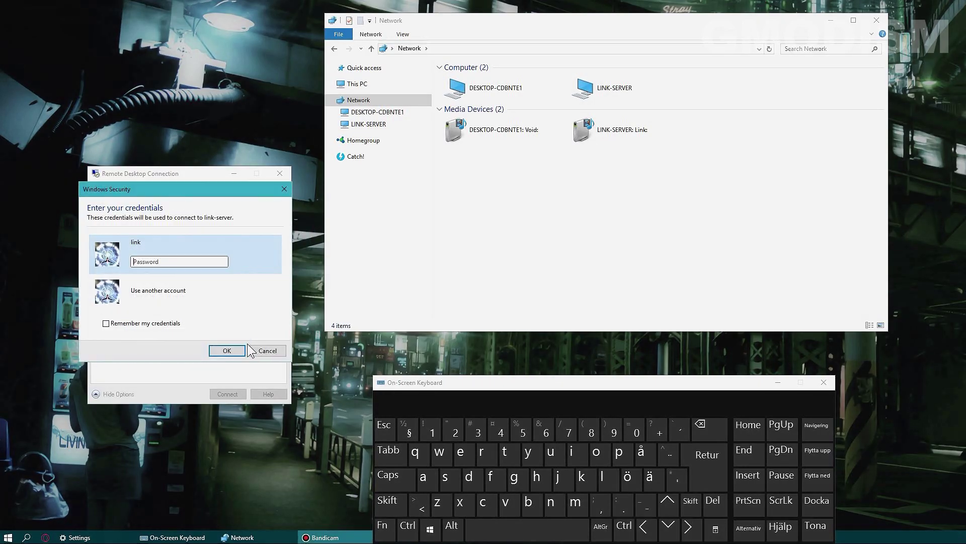
pyautogui.click(222, 349)
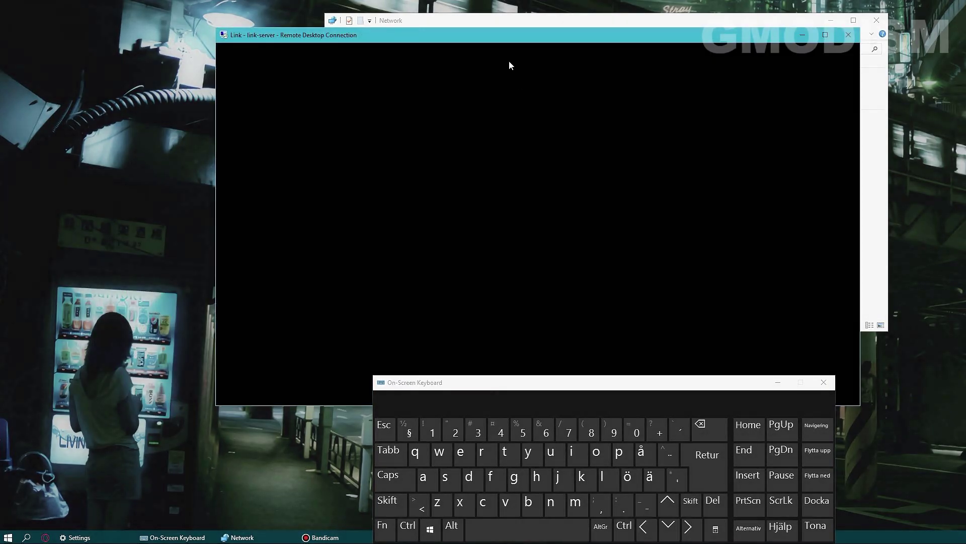
pyautogui.moveTo(501, 38); pyautogui.dragTo(318, 41)
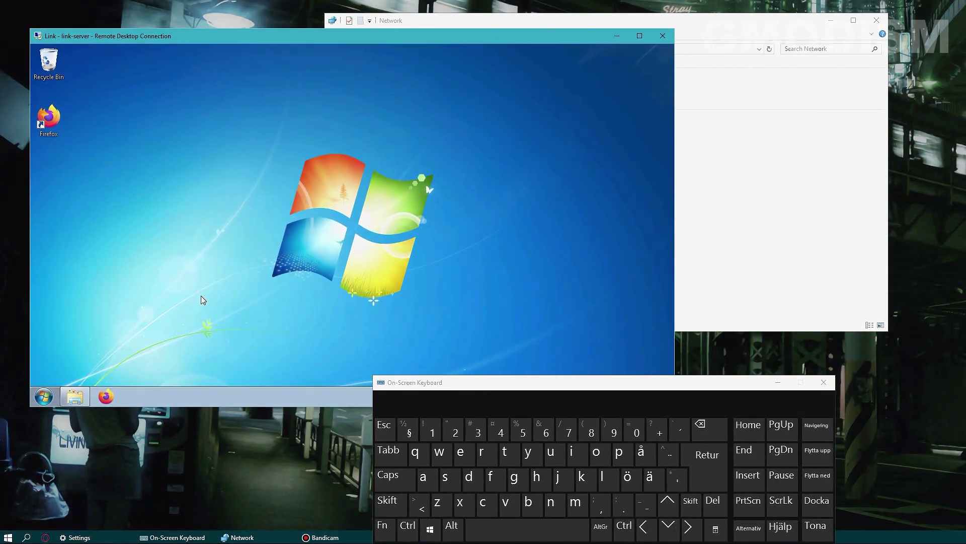